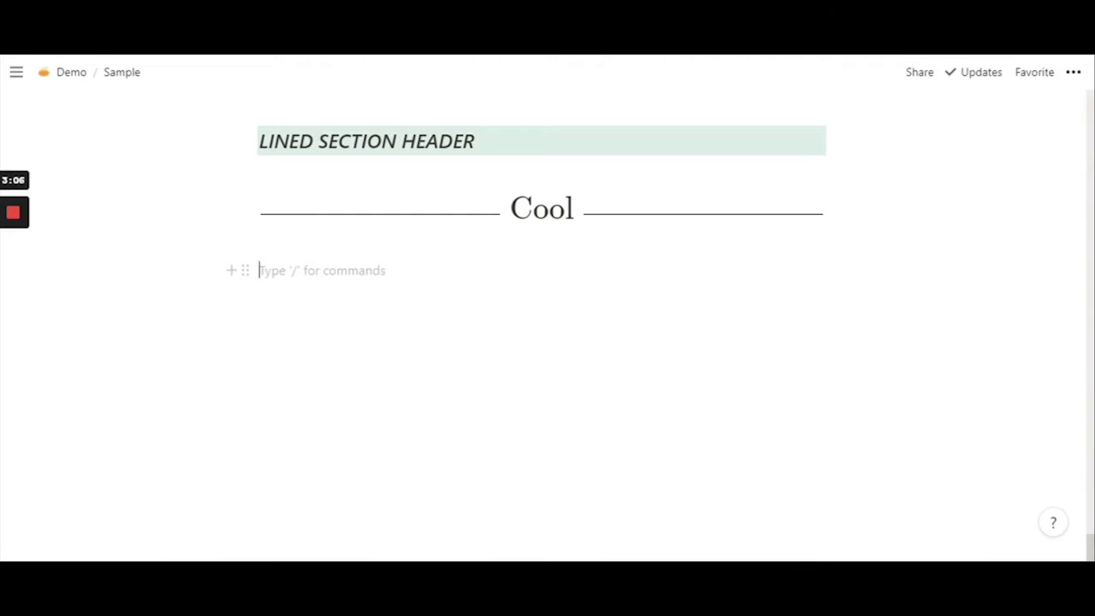
Step: Begin the second header's formula with \Huge\substack{\color{black in the empty block
{"action": "type", "text": "\\"}
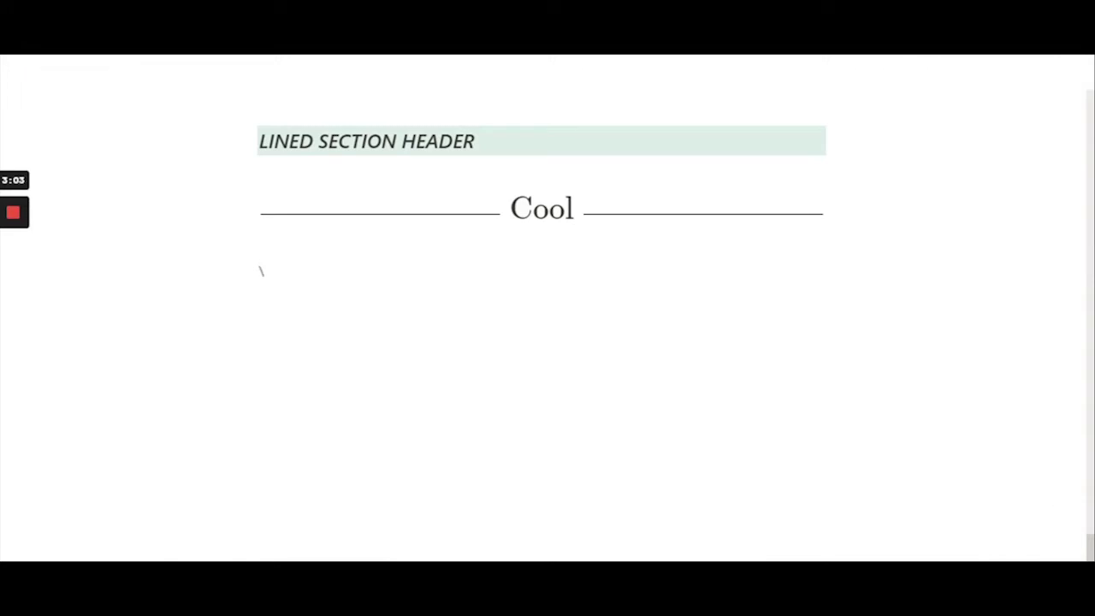
{"action": "type", "text": "Huge"}
{"action": "type", "text": "\\subst"}
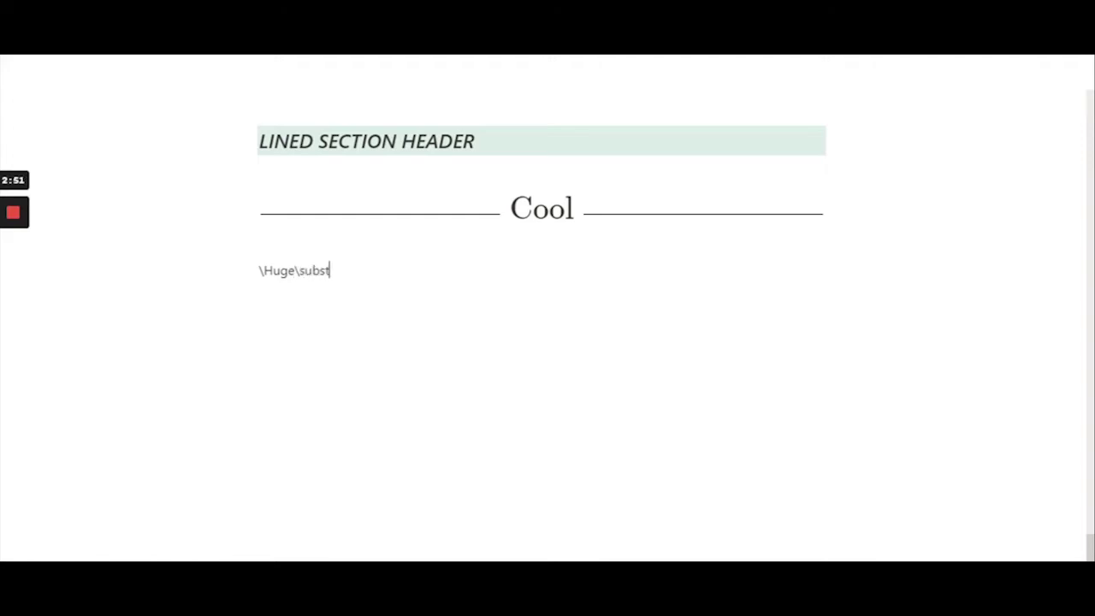
{"action": "type", "text": "ack"}
{"action": "type", "text": "{"}
{"action": "type", "text": "\\color"}
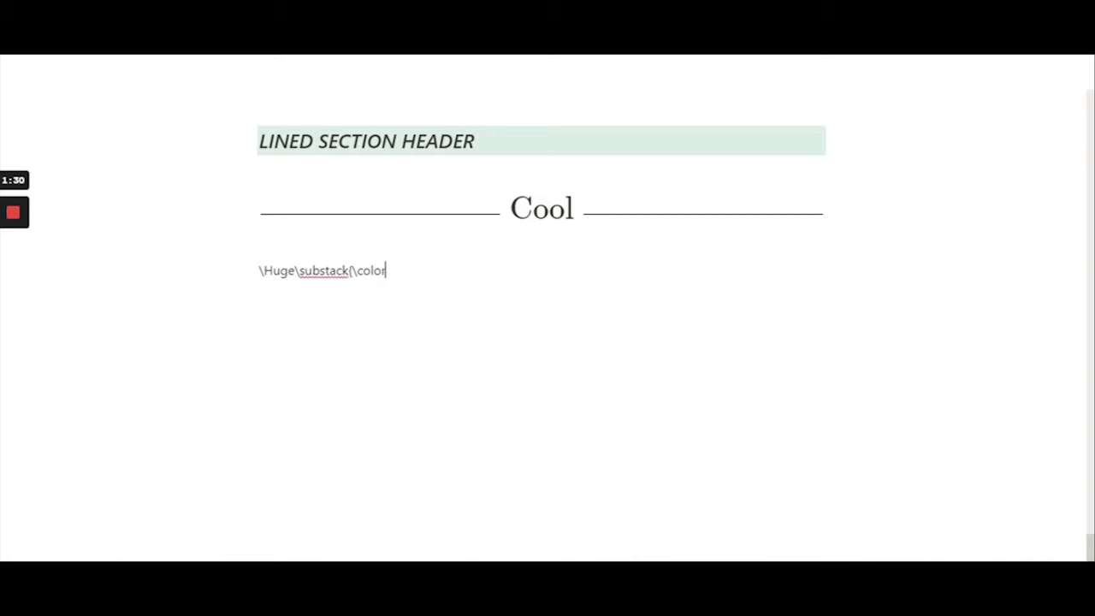
{"action": "type", "text": "{black"}
Step: Append }\frac{\hspace{600px} so a 600px space starts the fraction's numerator
{"action": "type", "text": "}"}
{"action": "type", "text": "\\frac"}
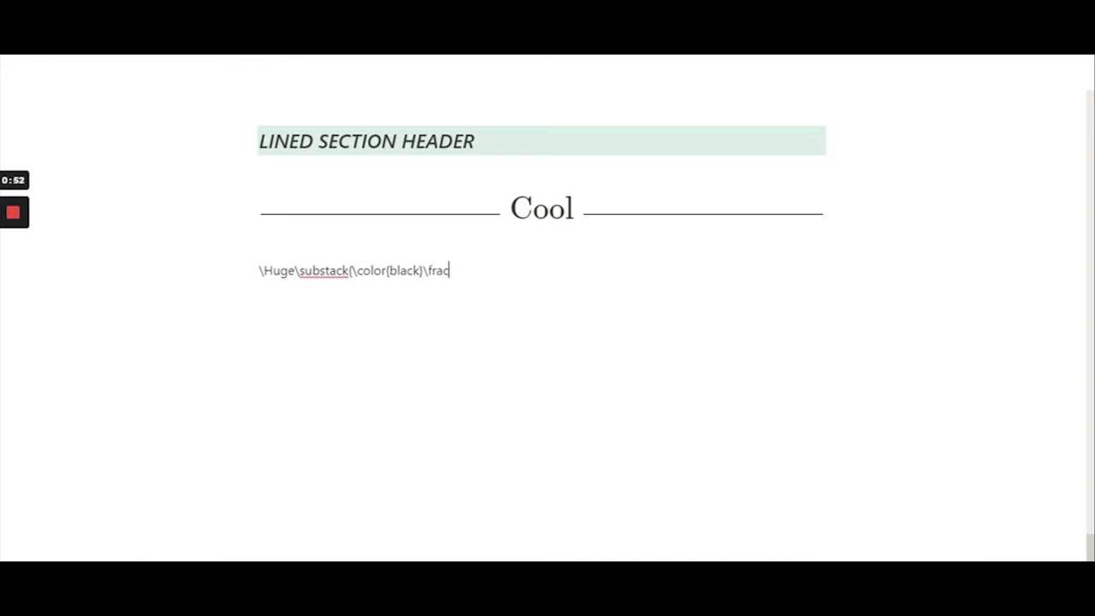
{"action": "type", "text": "{"}
{"action": "type", "text": "\\hspace{"}
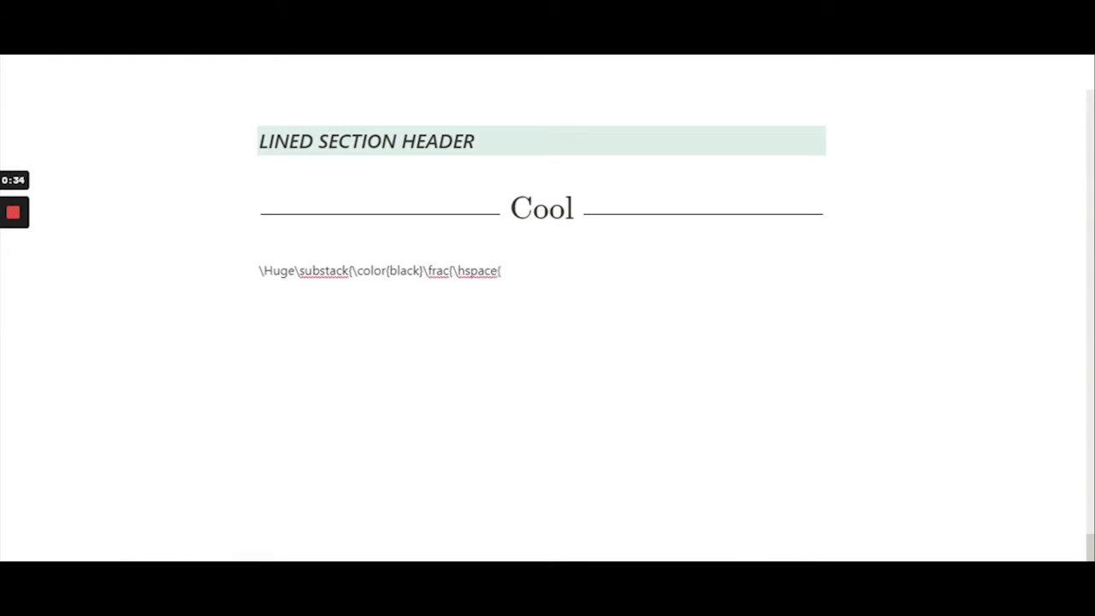
{"action": "type", "text": "600px}"}
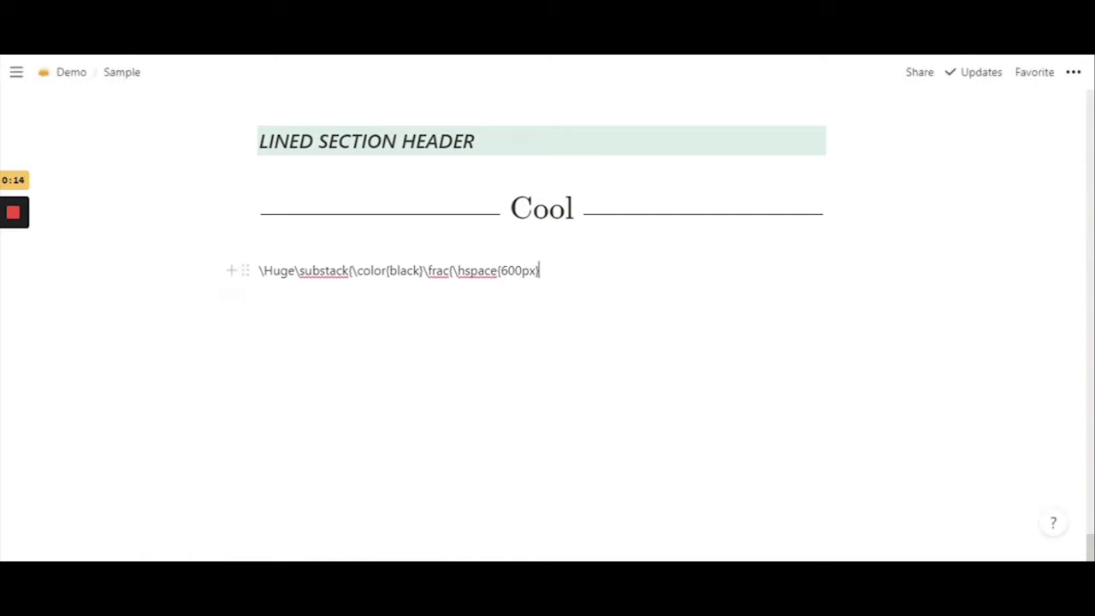
Step: Close the 600px numerator and add an empty {} denominator at the end of the line
{"action": "left_click", "coordinate": [448, 270]}
{"action": "type", "text": "{"}
{"action": "key", "text": "shift+End"}
{"action": "key", "text": "End"}
{"action": "type", "text": "}"}
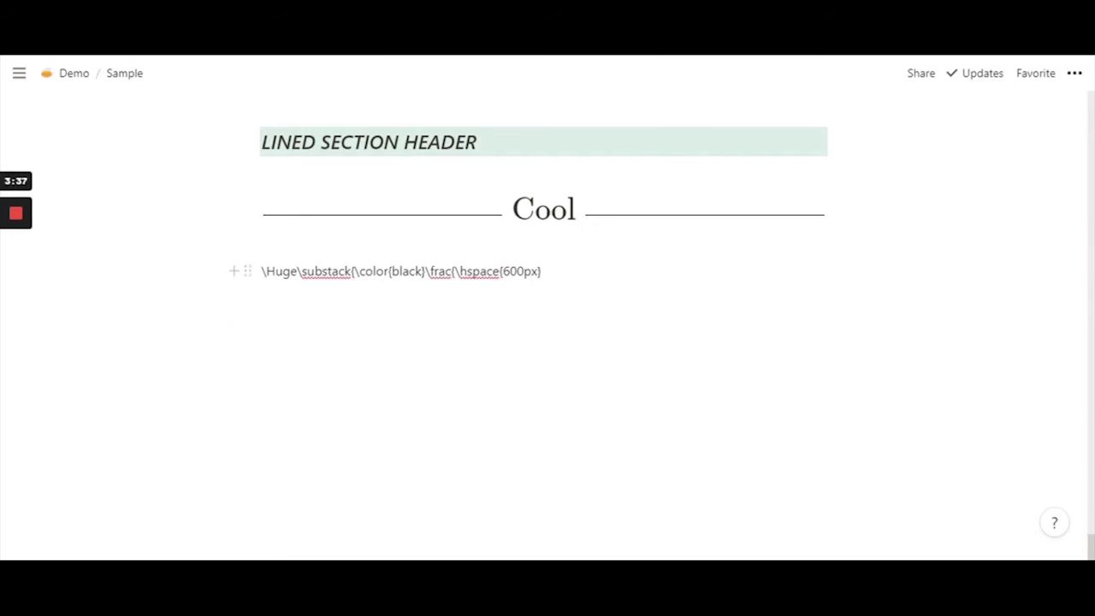
{"action": "left_click", "coordinate": [452, 271]}
{"action": "key", "text": "shift+End"}
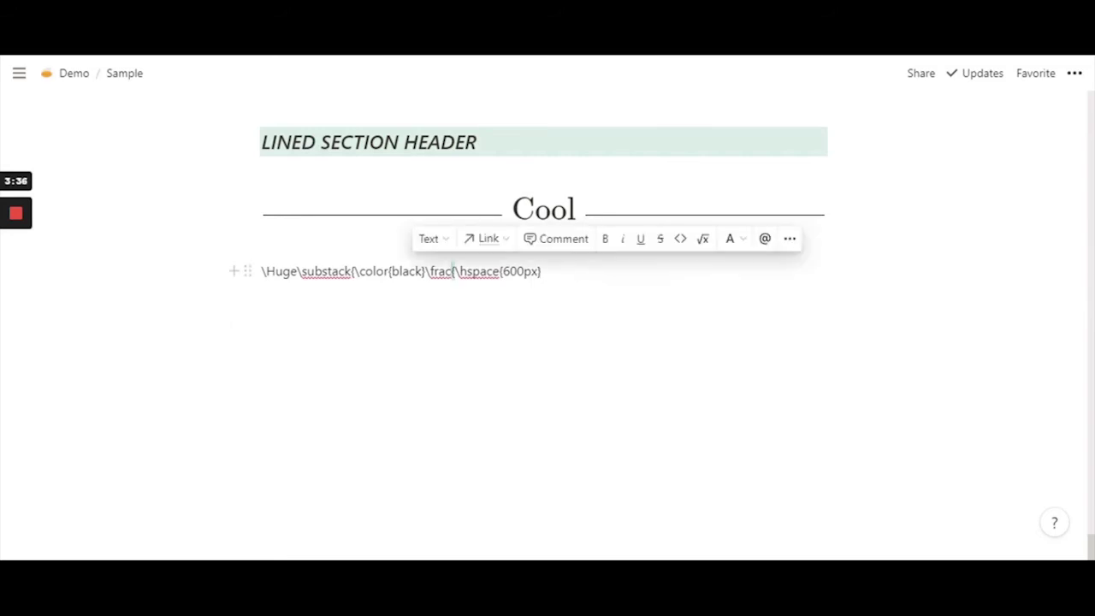
{"action": "key", "text": "Right"}
{"action": "type", "text": "}"}
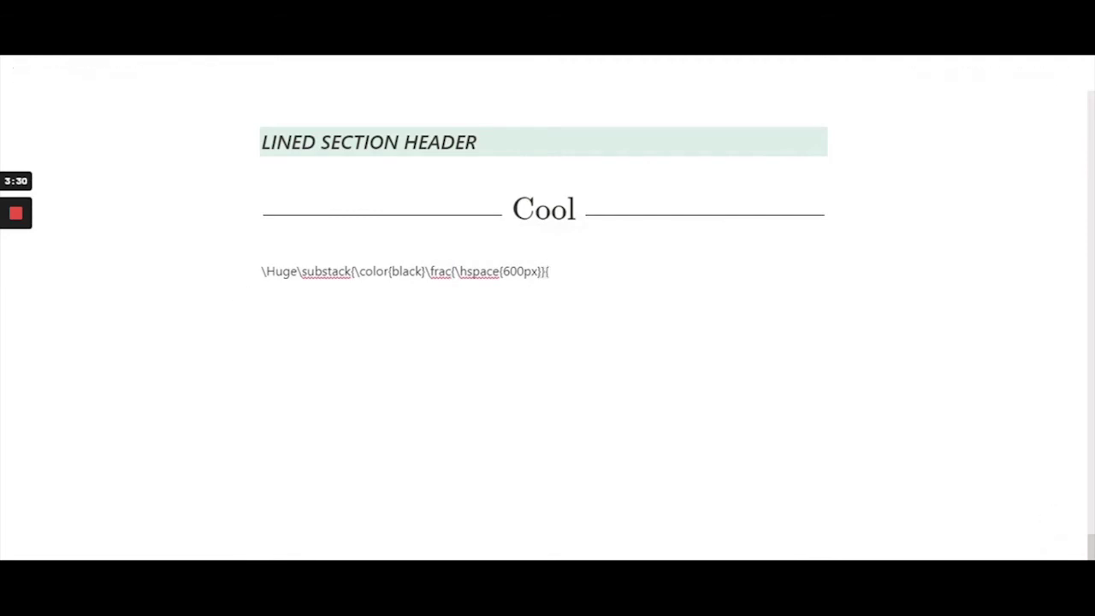
{"action": "type", "text": "{}"}
Step: Append a \\[-1.23em] row break followed by \fcolorbox to the formula
{"action": "type", "text": "\\\\"}
{"action": "key", "text": "Return"}
{"action": "type", "text": "-1.23em]"}
{"action": "type", "text": "\\fc"}
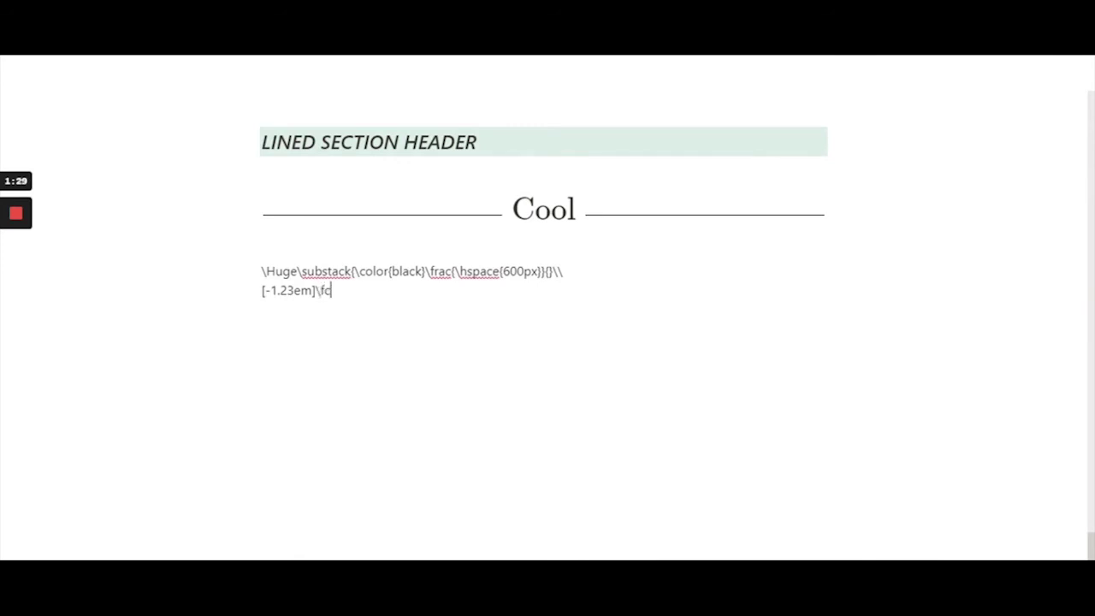
{"action": "type", "text": "olorbox"}
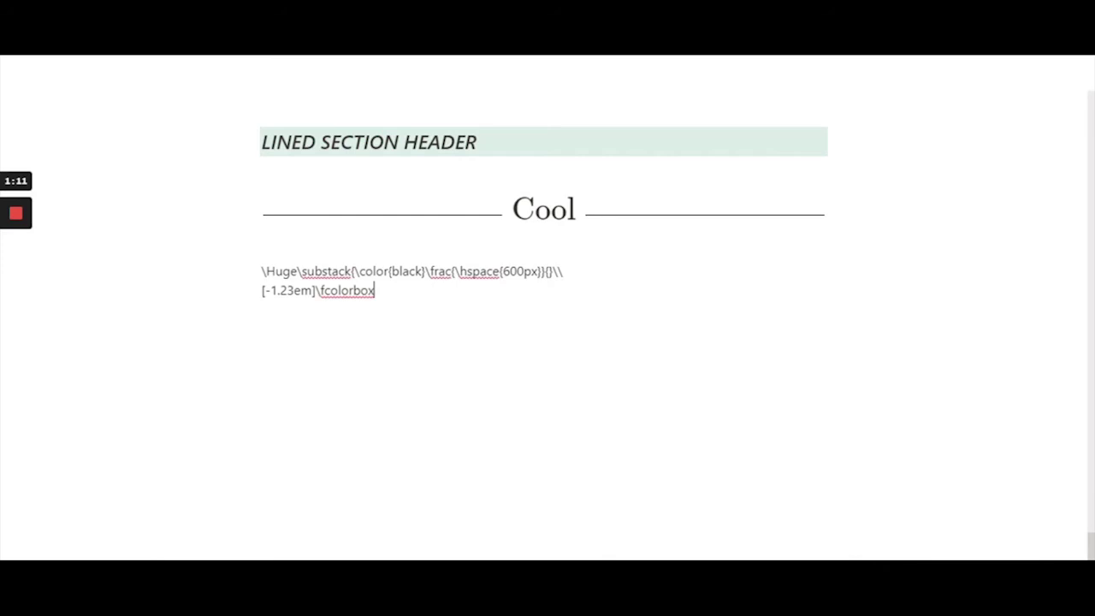
Step: Complete the box as \fcolorbox{white}{white}{HELLO} so HELLO sits in a white box
{"action": "type", "text": "{}"}
{"action": "left_click", "coordinate": [378, 290]}
{"action": "type", "text": "white"}
{"action": "key", "text": "Right"}
{"action": "type", "text": "{whi"}
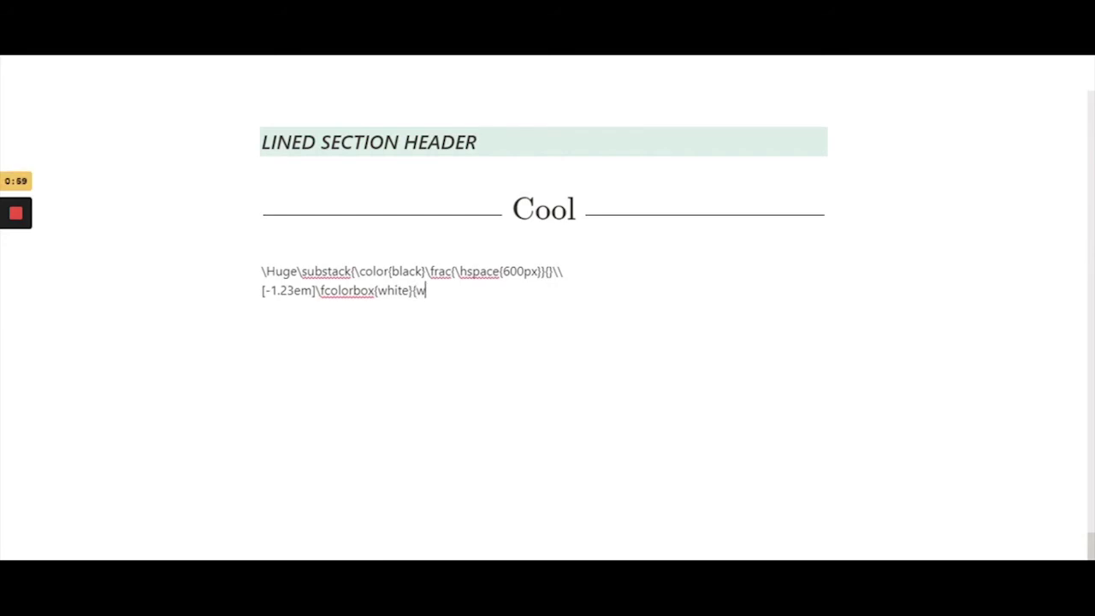
{"action": "type", "text": "te}"}
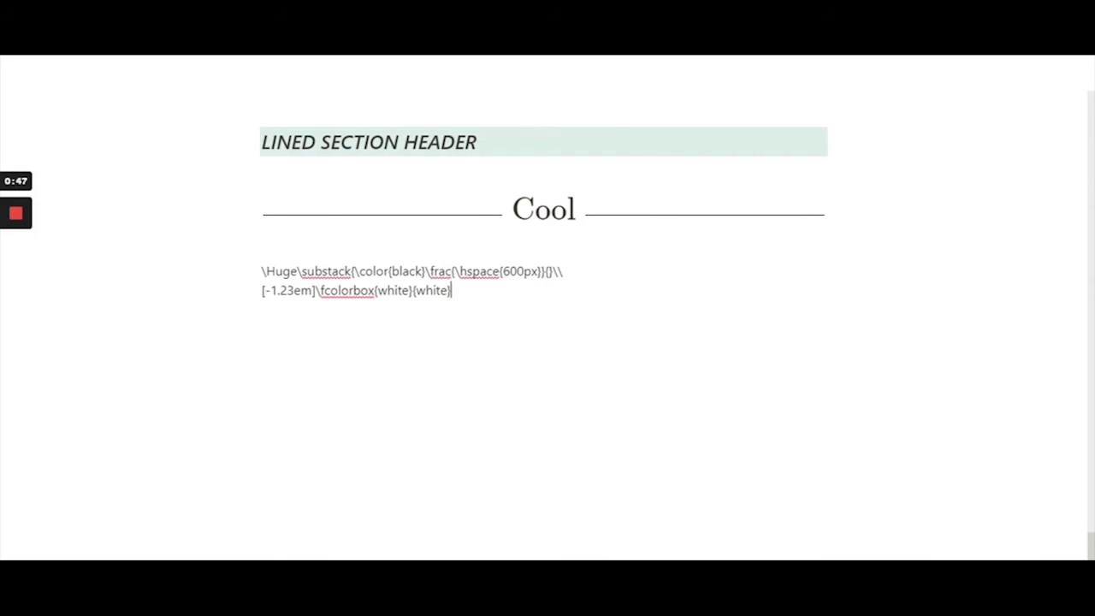
{"action": "type", "text": "{white}{HELLO"}
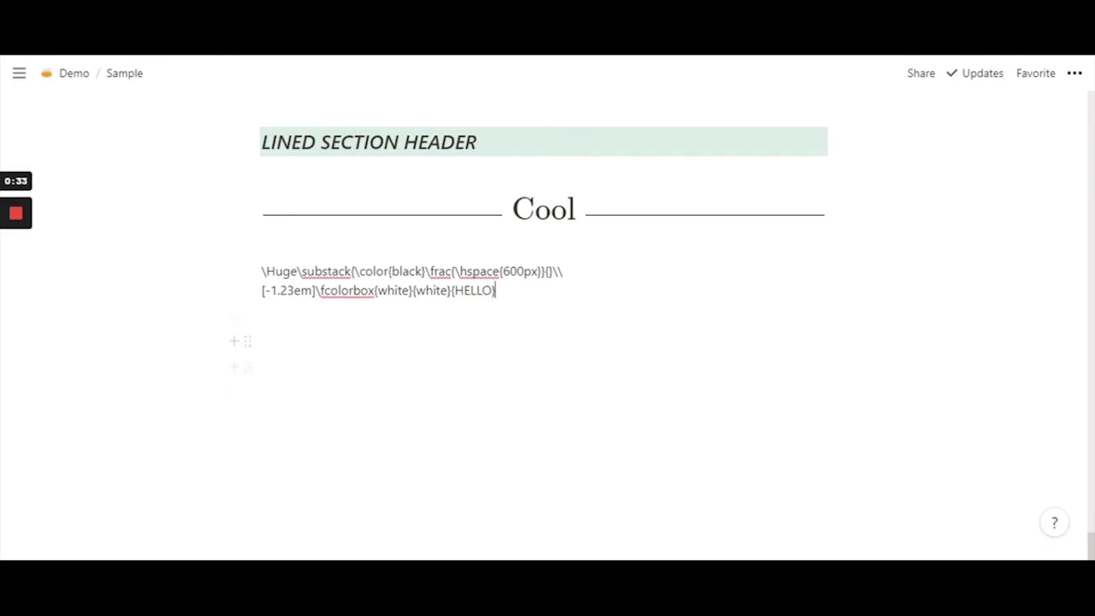
Step: Check the brace pairs and add the closing } for \substack after {HELLO}
{"action": "key", "text": "ctrl+shift+Left"}
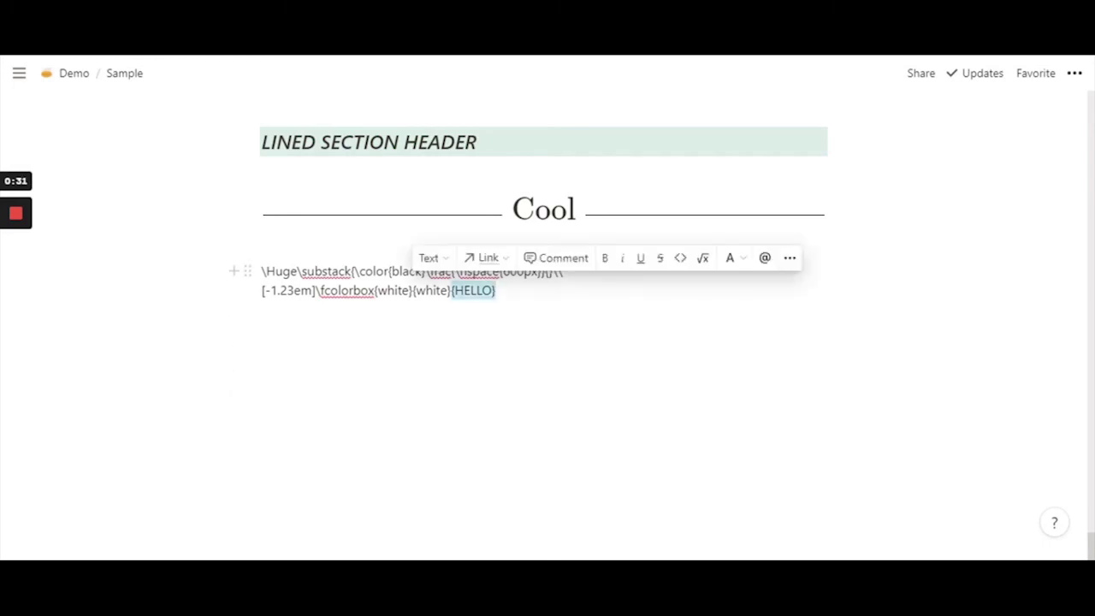
{"action": "key", "text": "Left"}
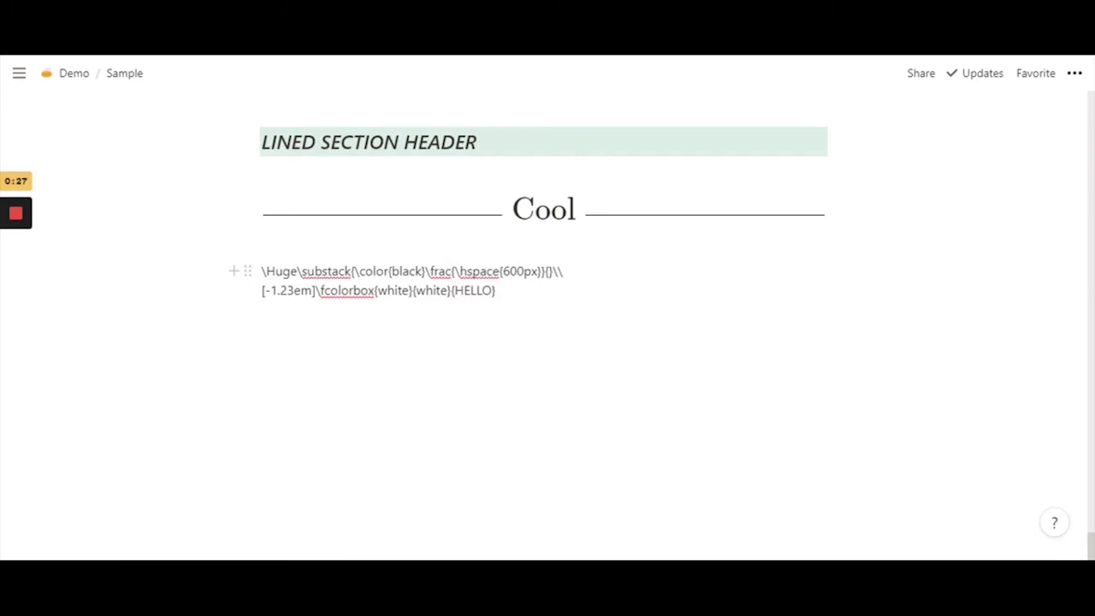
{"action": "left_click", "coordinate": [354, 271]}
{"action": "key", "text": "shift+Right"}
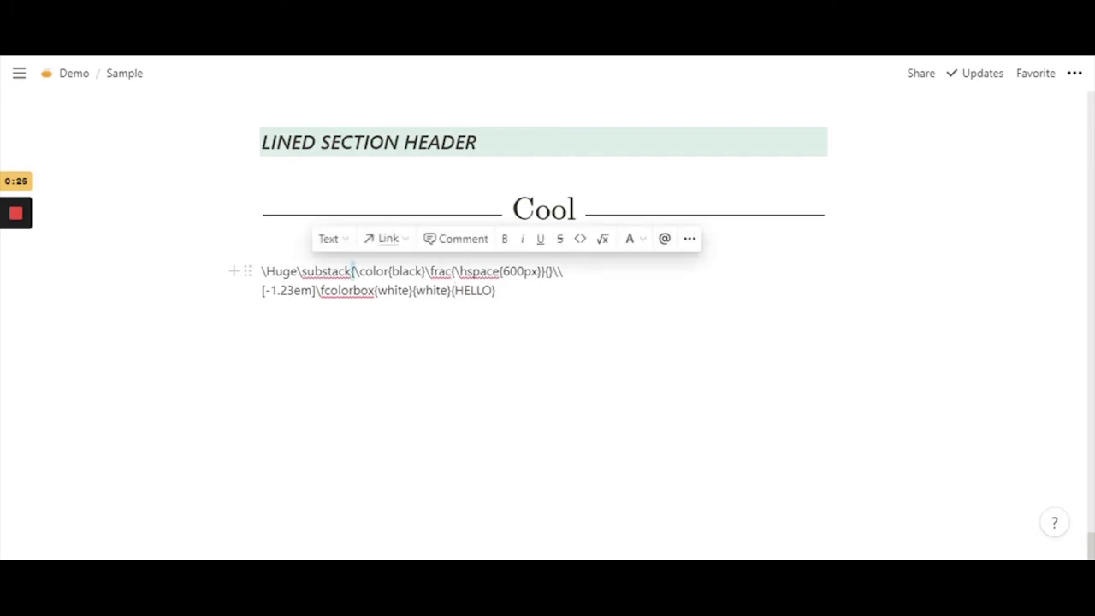
{"action": "key", "text": "Down"}
{"action": "key", "text": "Down"}
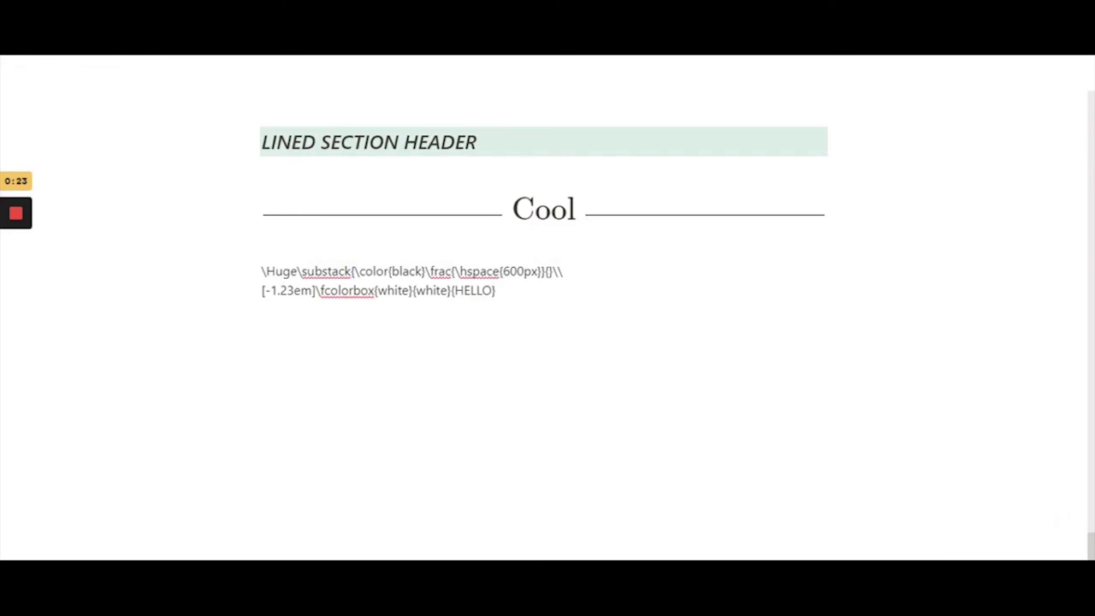
{"action": "type", "text": "}"}
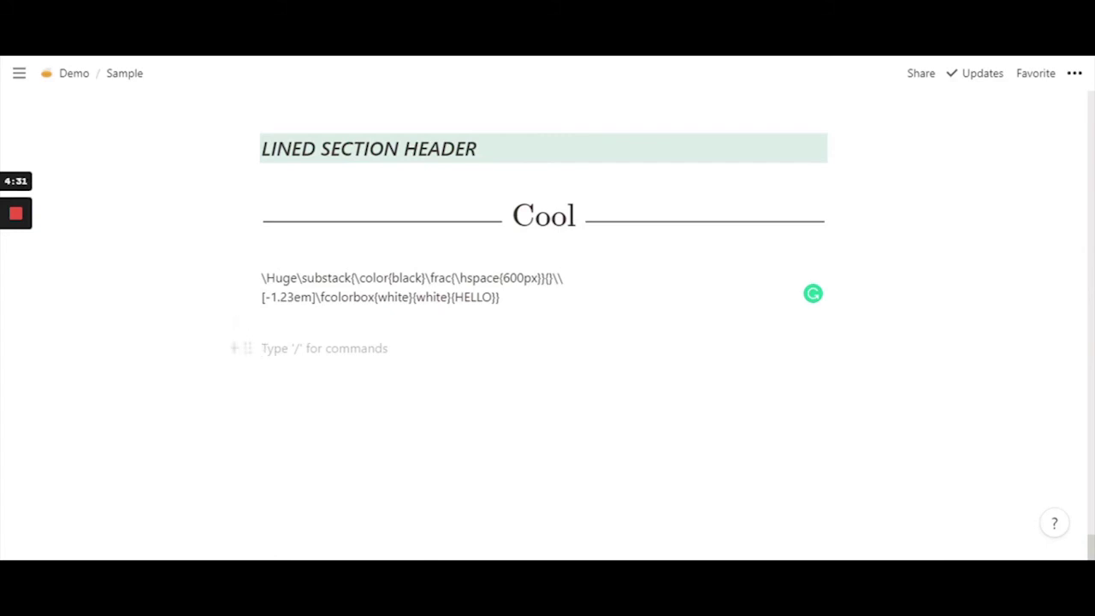
Step: Type 'Hey' below, copy the LaTeX source, and convert 'Hey' into an inline equation holding it
{"action": "type", "text": "Hey"}
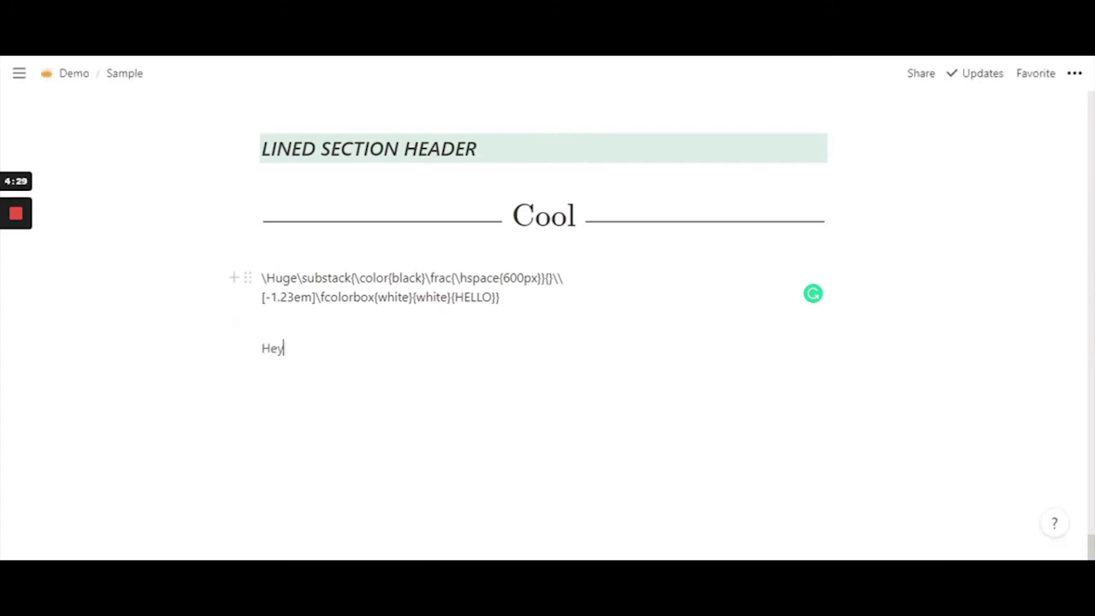
{"action": "left_click", "coordinate": [262, 277]}
{"action": "left_click_drag", "start_coordinate": [261, 277], "coordinate": [501, 297]}
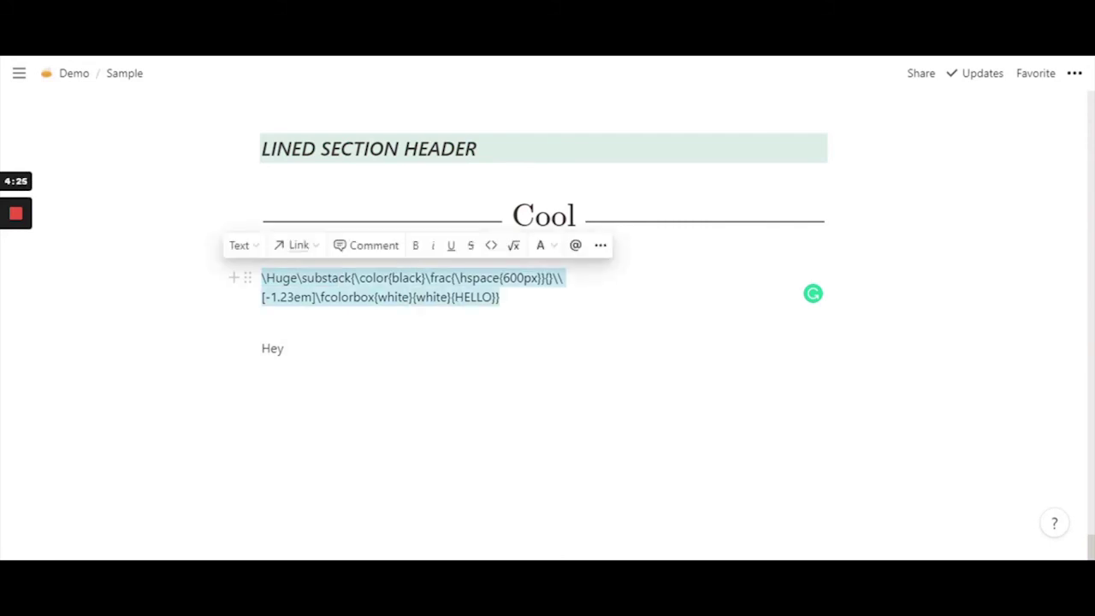
{"action": "double_click", "coordinate": [271, 348]}
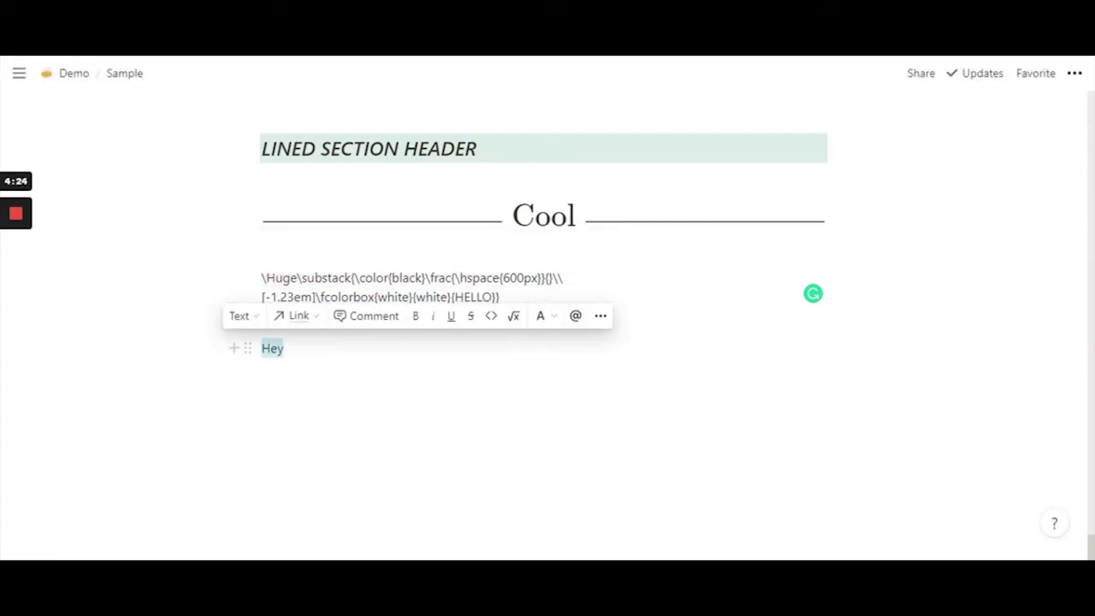
{"action": "left_click", "coordinate": [513, 316]}
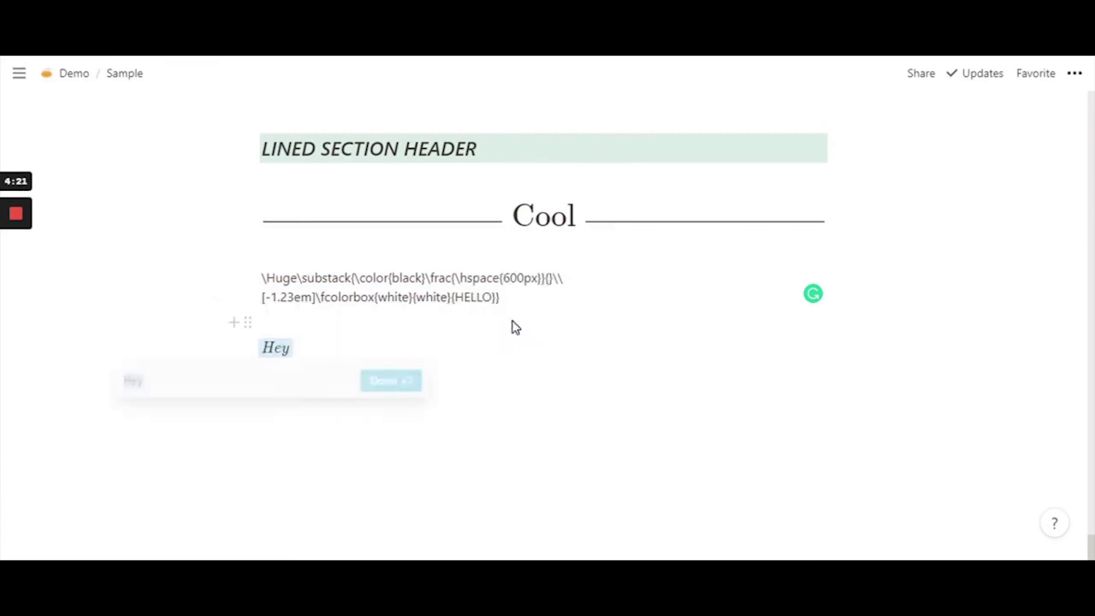
{"action": "type", "text": "\\Huge\\substack{\\color{black}\\frac{\\hspace{600px}}{}}\\\\ [-1.23em]\\fcolorbox{white}{white}{HELLO}}"}
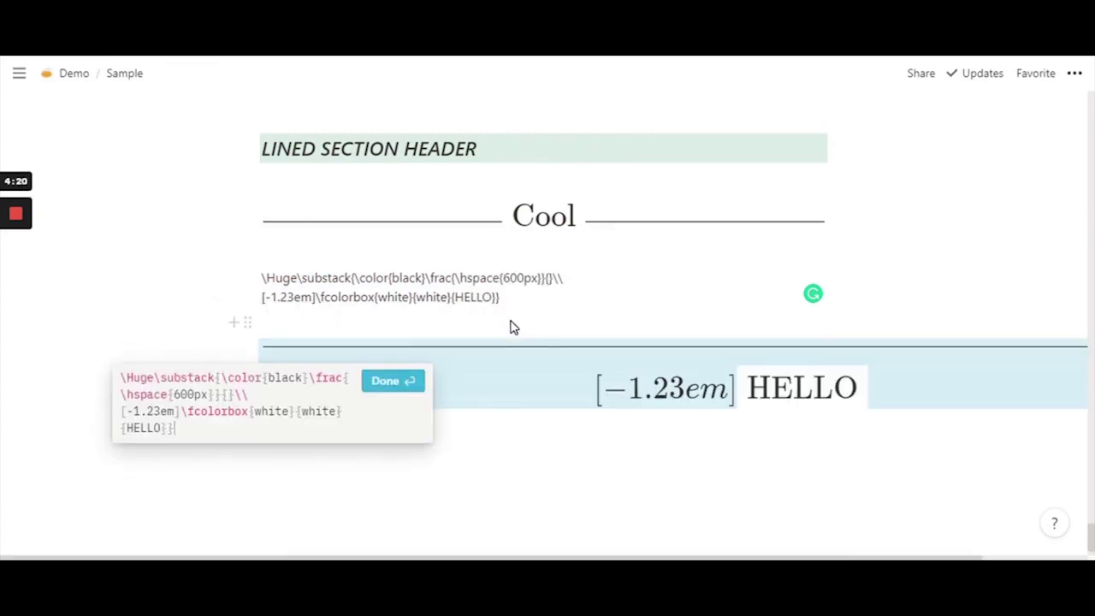
{"action": "left_click", "coordinate": [403, 385]}
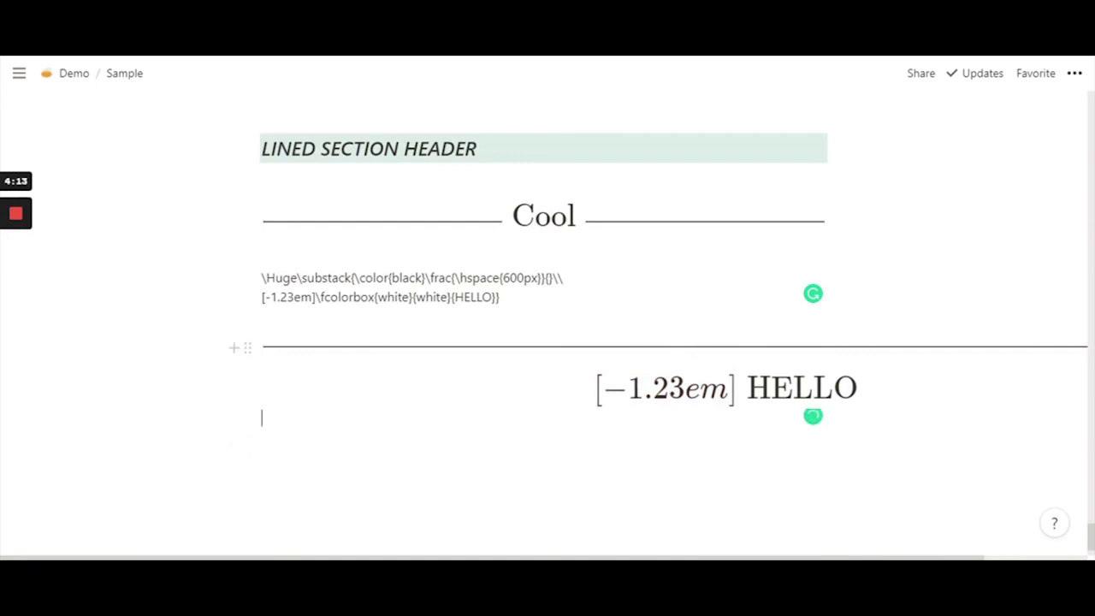
Step: Edit the HELLO equation's LaTeX around the [-1.23em] line so HELLO sits between two rules
{"action": "key", "text": "Up"}
{"action": "key", "text": "Return"}
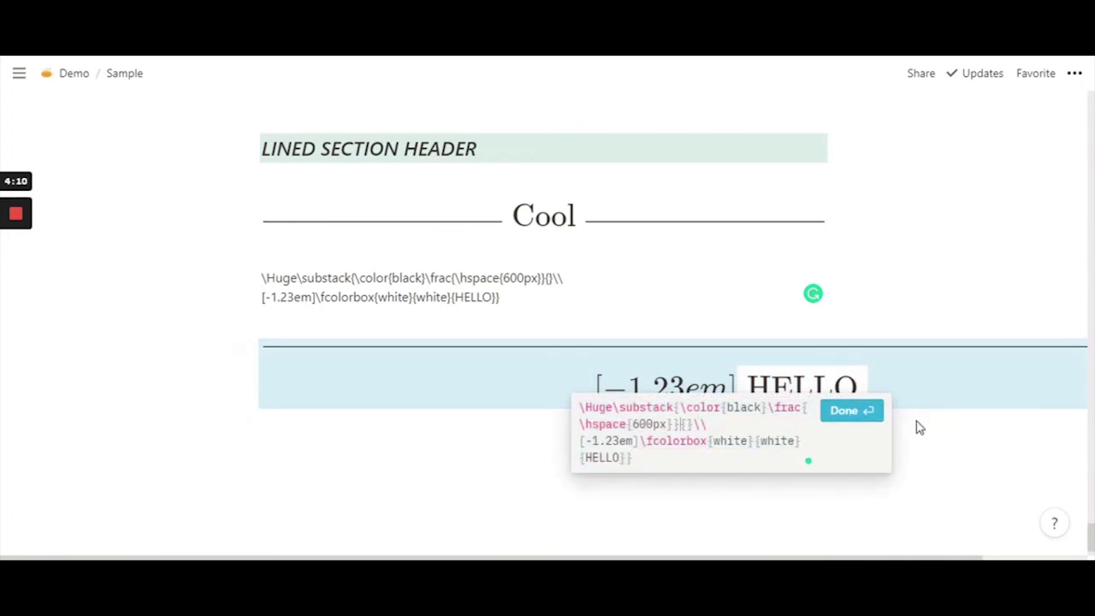
{"action": "left_click", "coordinate": [868, 413]}
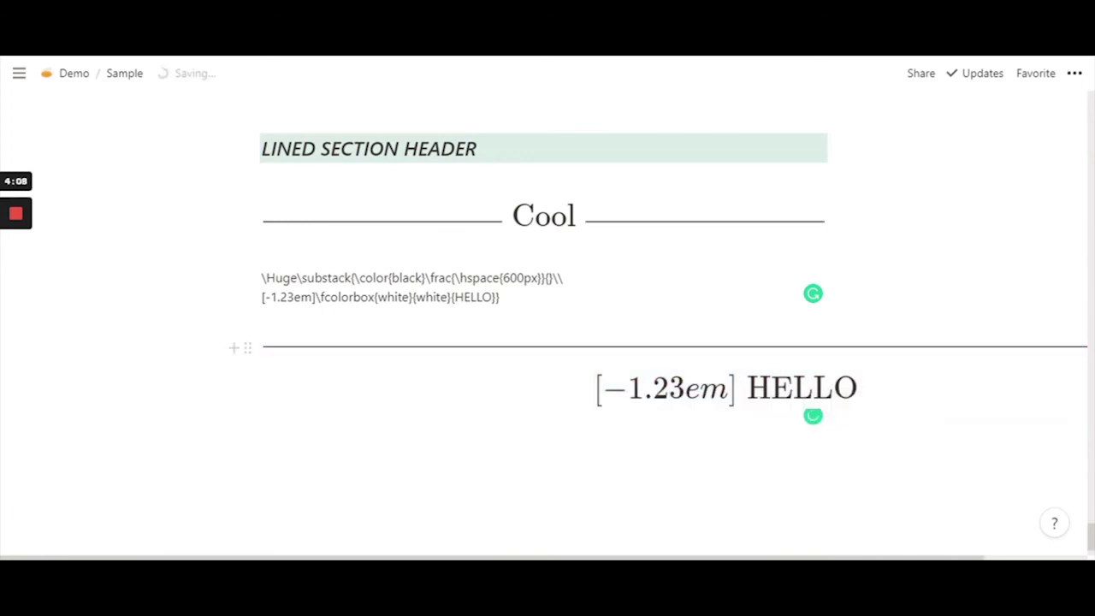
{"action": "key", "text": "Up"}
{"action": "key", "text": "Return"}
{"action": "left_click", "coordinate": [579, 440]}
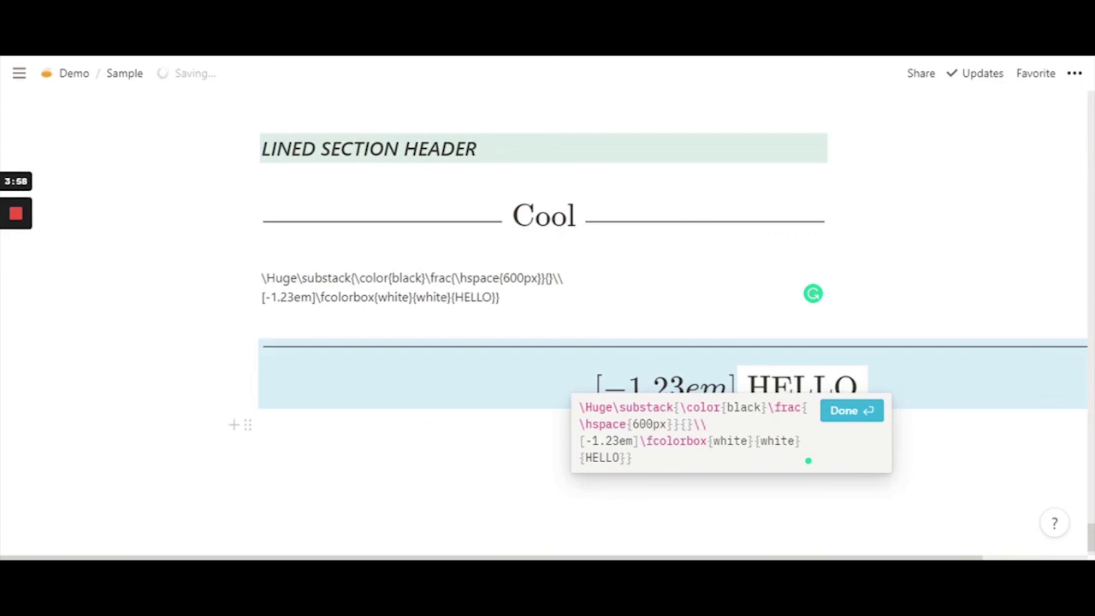
{"action": "left_click", "coordinate": [857, 419]}
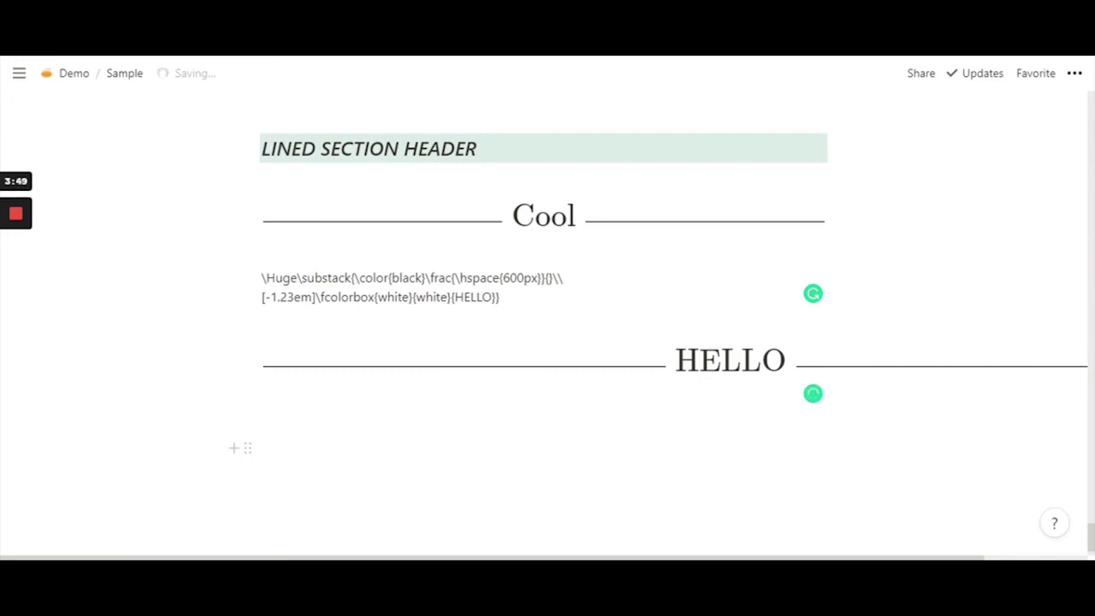
Step: Turn on Full width for the Sample page from its ••• menu
{"action": "key", "text": "Down"}
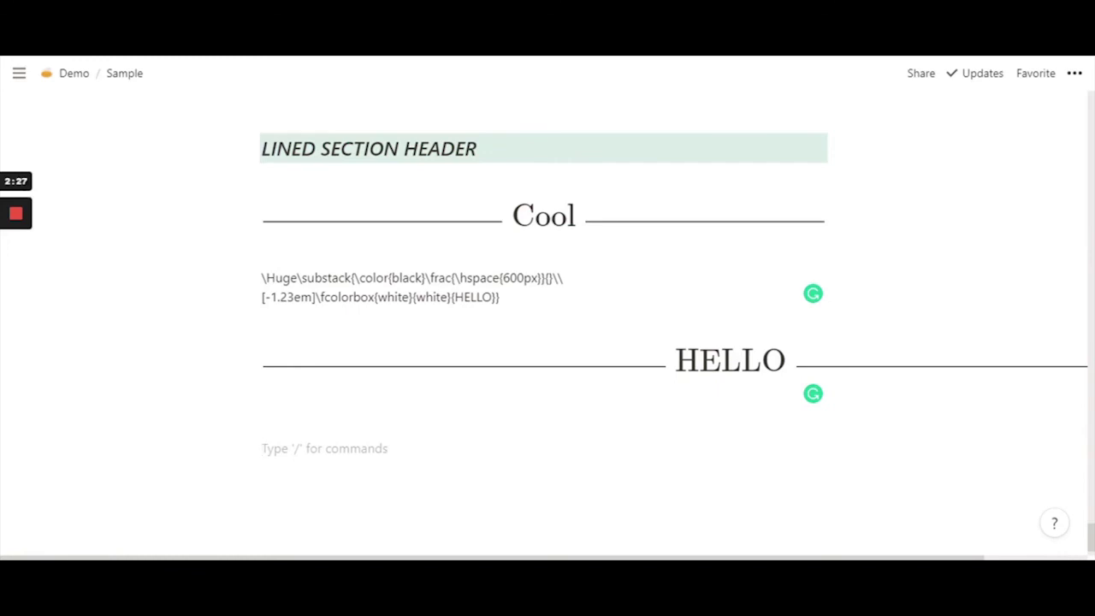
{"action": "left_click", "coordinate": [1074, 76]}
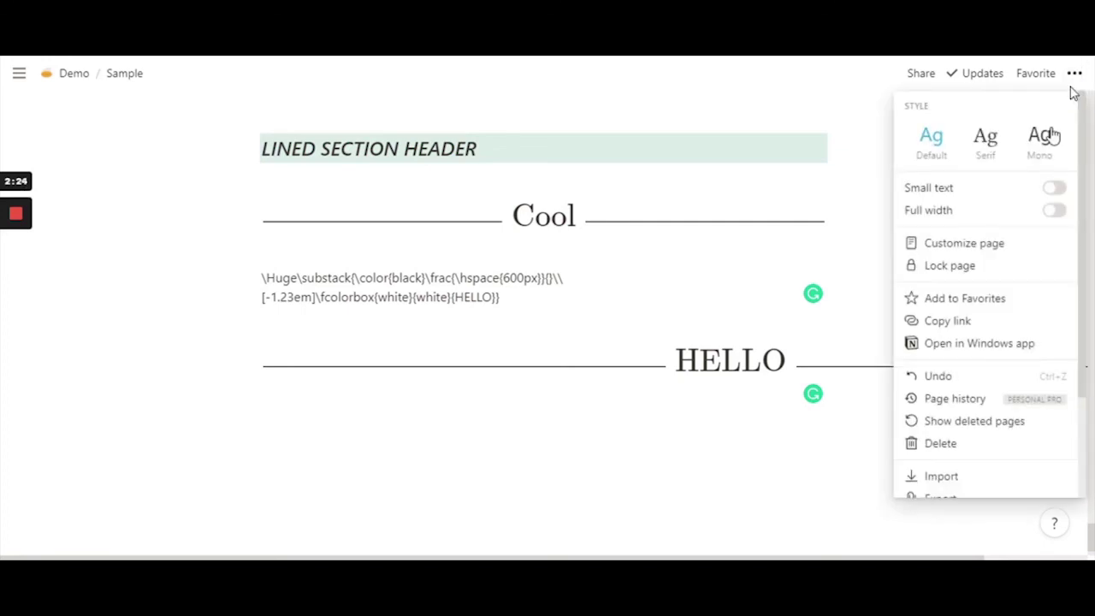
{"action": "left_click", "coordinate": [1054, 212]}
{"action": "left_click", "coordinate": [797, 358]}
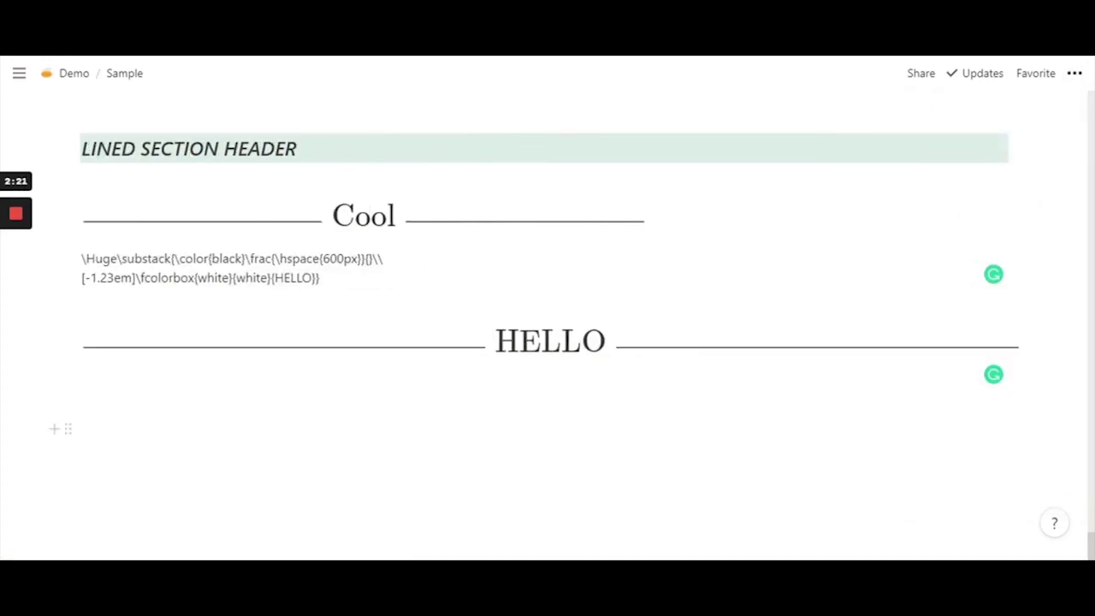
{"action": "left_click", "coordinate": [1075, 74]}
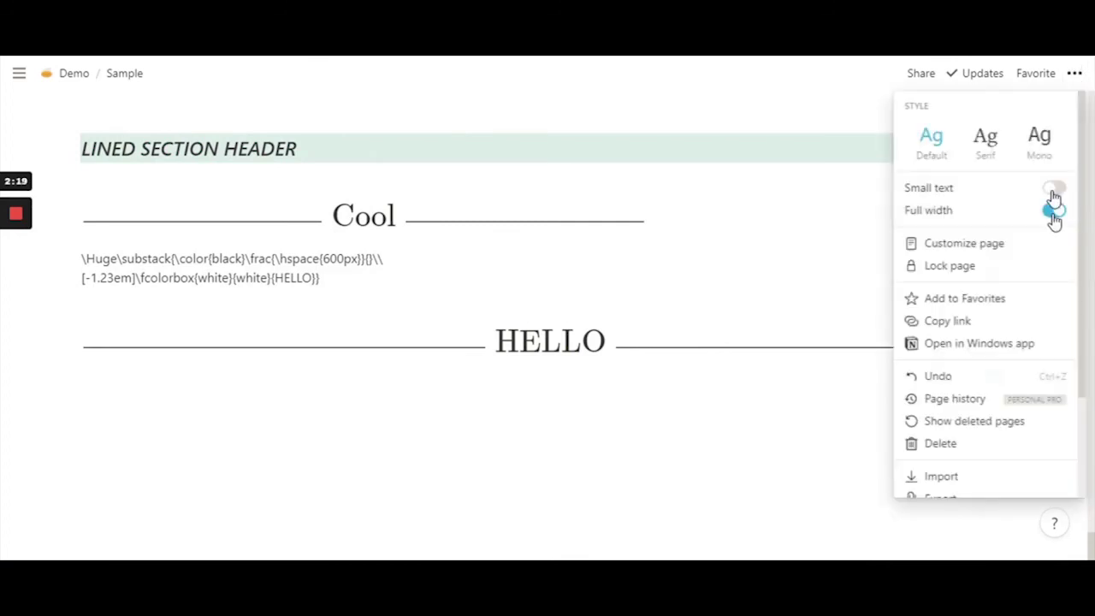
{"action": "left_click", "coordinate": [631, 395]}
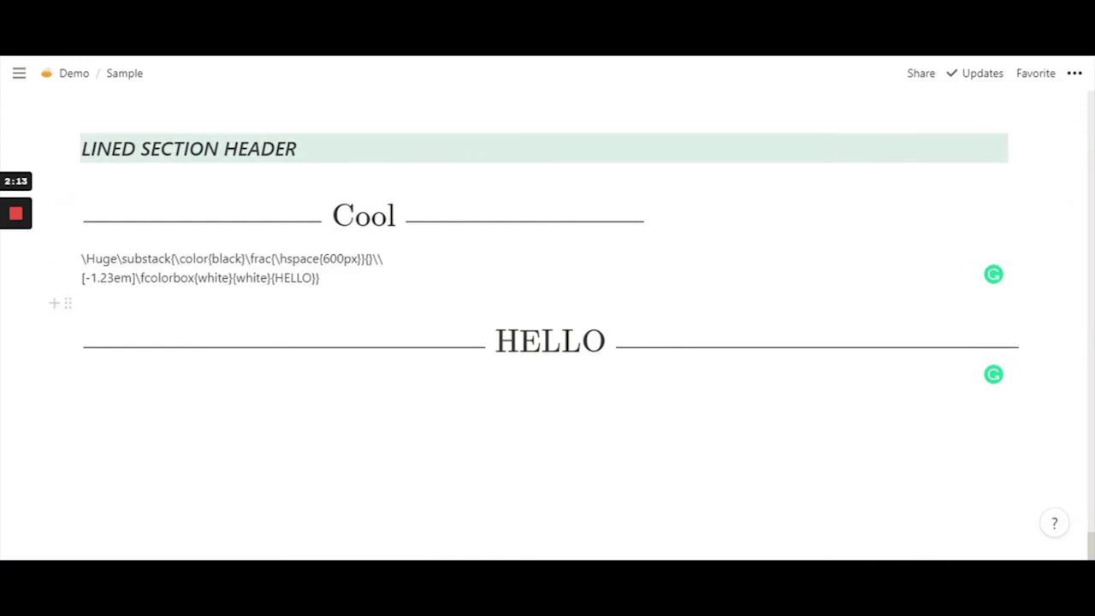
Step: Inspect the Cool equation's 360px LaTeX, then switch Full width off for the Sample page
{"action": "left_click", "coordinate": [363, 216]}
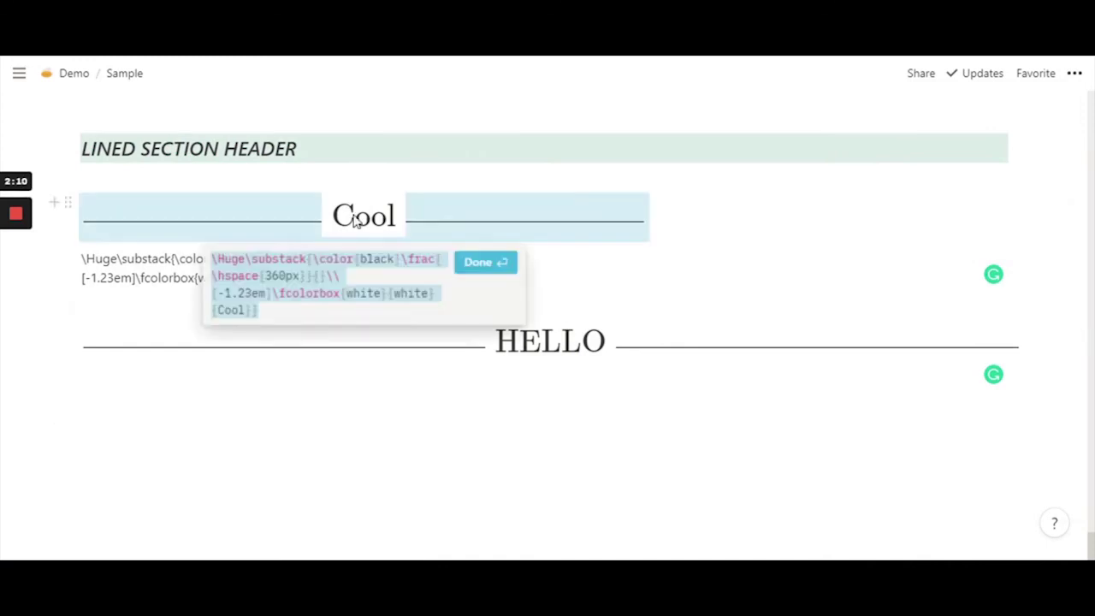
{"action": "left_click", "coordinate": [264, 275]}
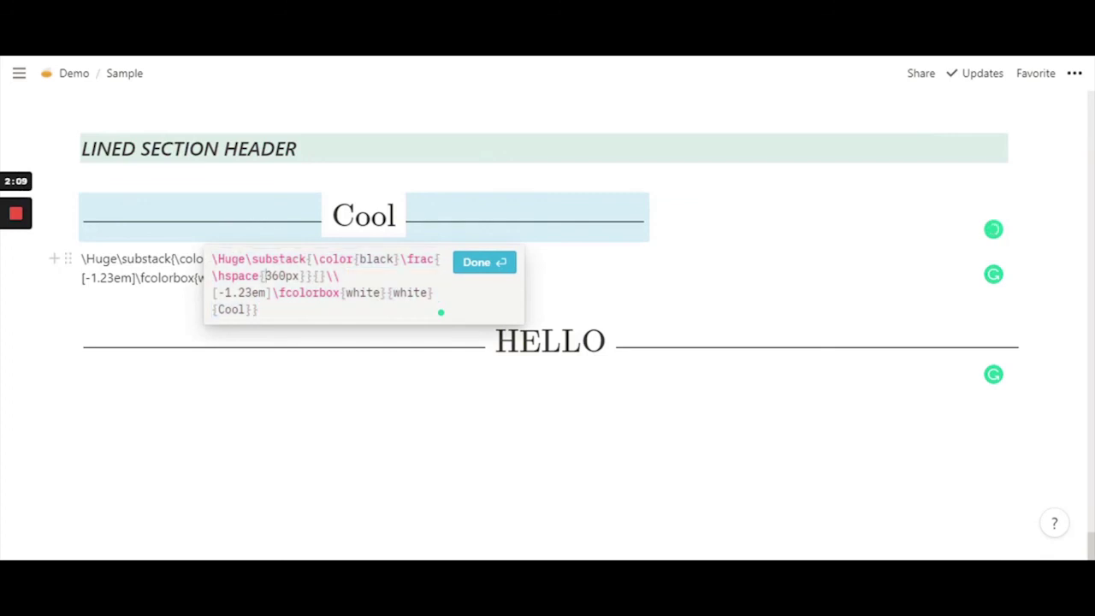
{"action": "left_click", "coordinate": [477, 263]}
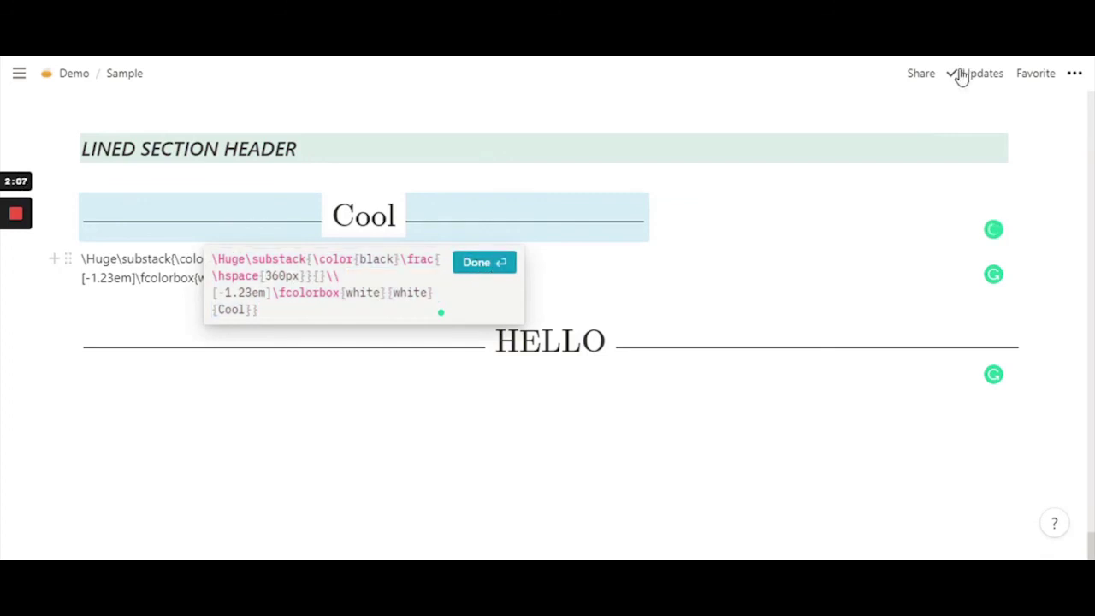
{"action": "left_click", "coordinate": [1074, 72]}
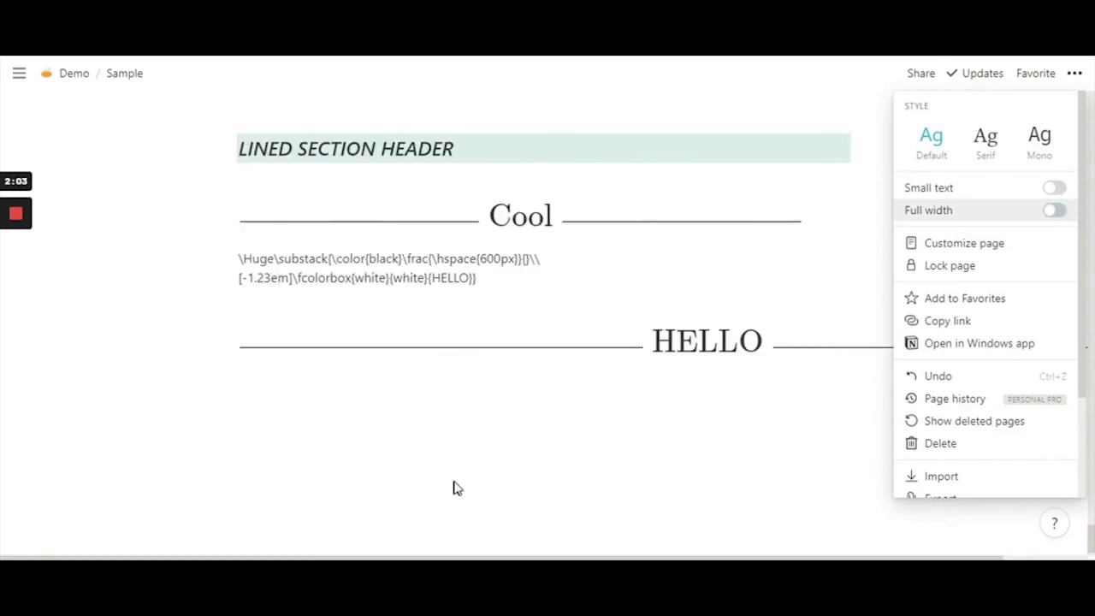
{"action": "left_click", "coordinate": [451, 487]}
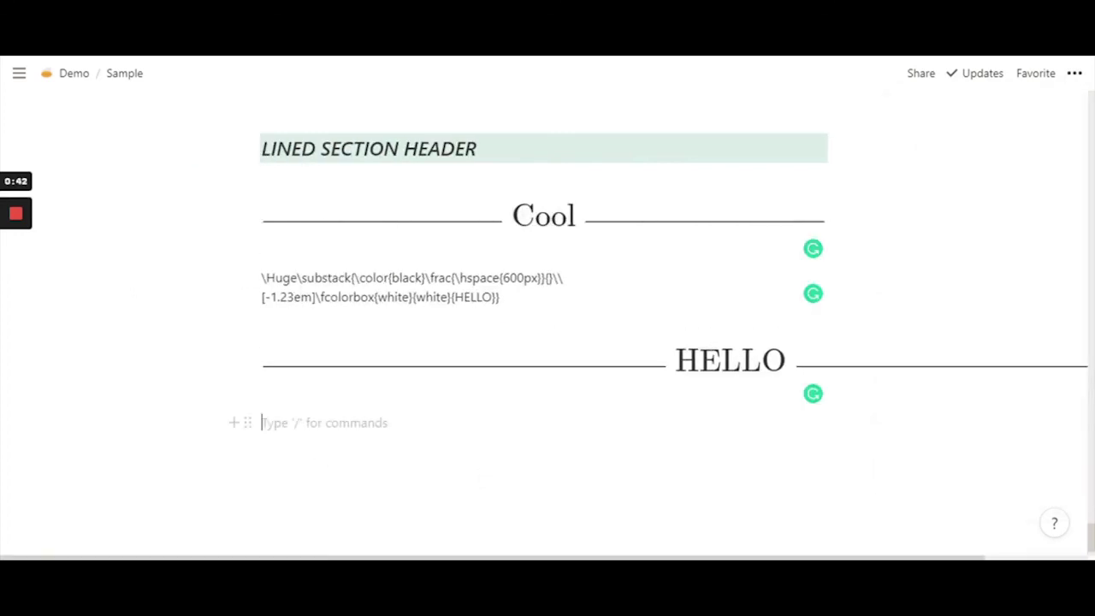